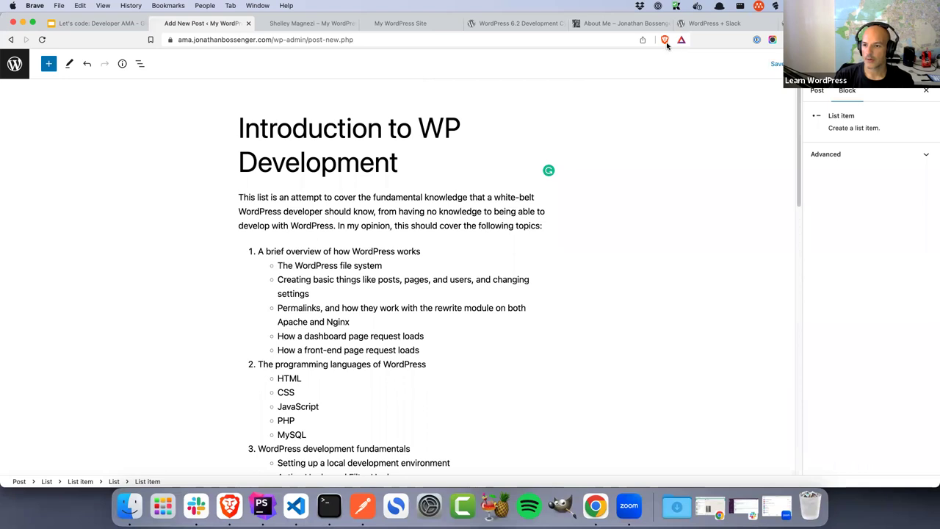
Step: Review the Introduction to WP Development outline from its title through the WordPress development fundamentals section, highlighting the hooks and debug.log topics
left_click(485, 111)
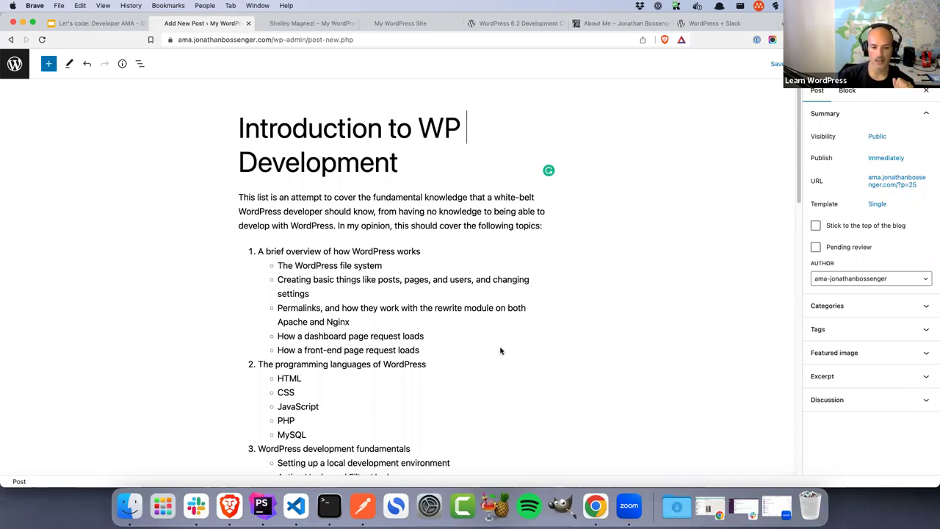
scroll(501, 351, "down", 1)
scroll(501, 351, "down", 4)
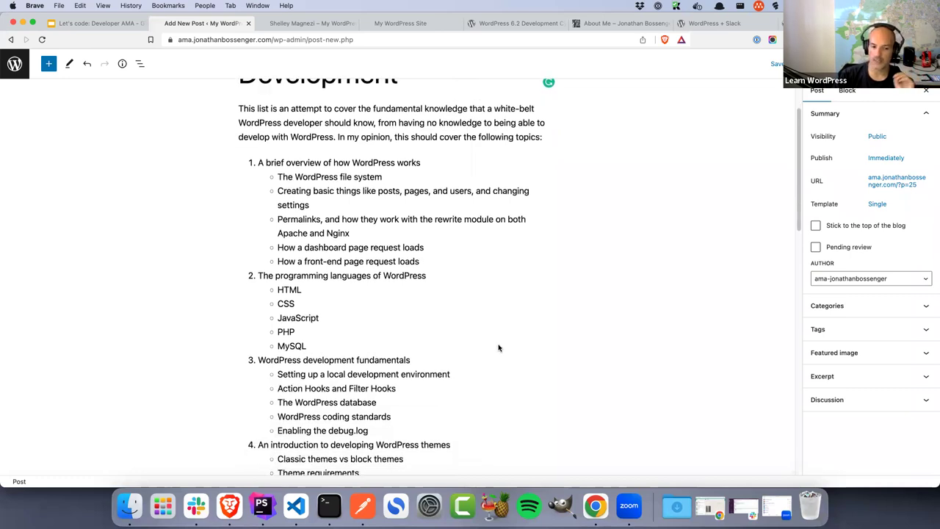
scroll(499, 348, "down", 6)
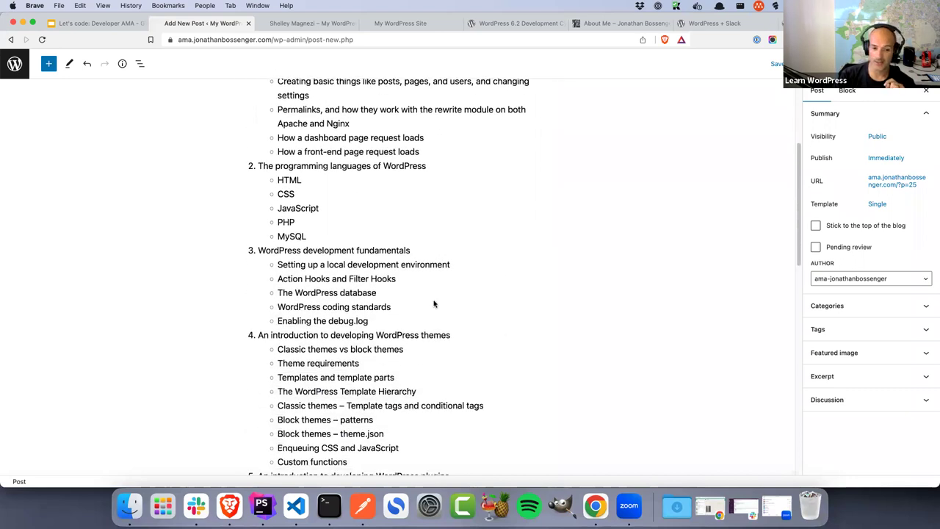
left_click(410, 289)
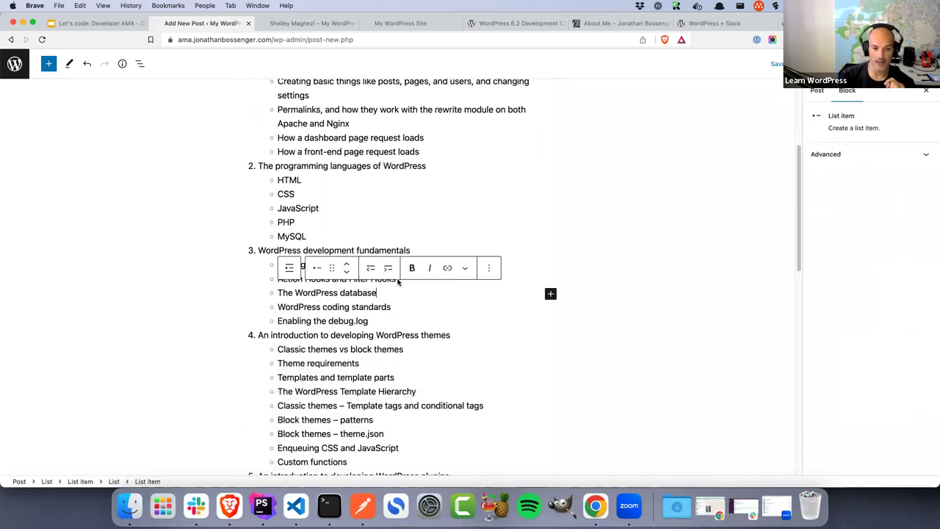
left_click_drag(397, 283, 284, 282)
left_click_drag(376, 324, 278, 324)
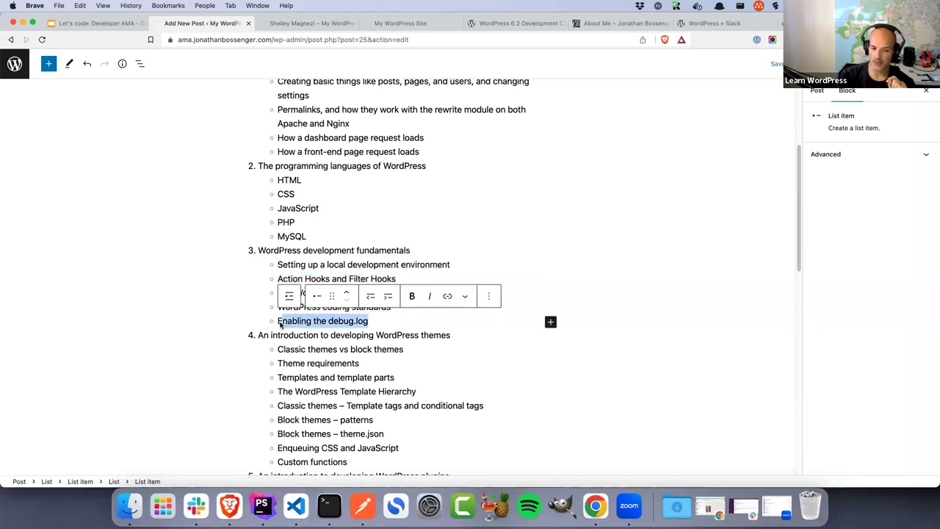
scroll(446, 354, "down", 1)
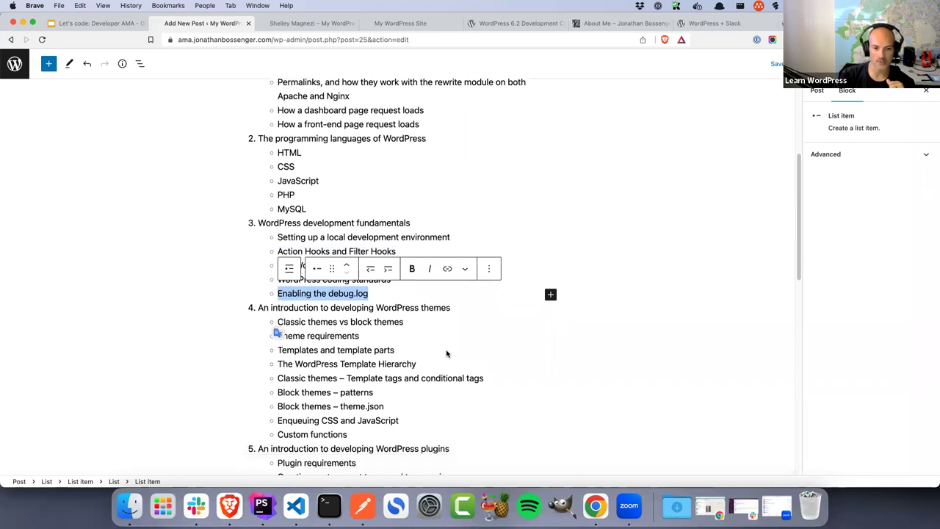
scroll(447, 354, "down", 2)
Step: Examine the outline's themes and plugins sections by highlighting them, and read on to the WordPress multisite topics
left_click_drag(391, 367, 263, 243)
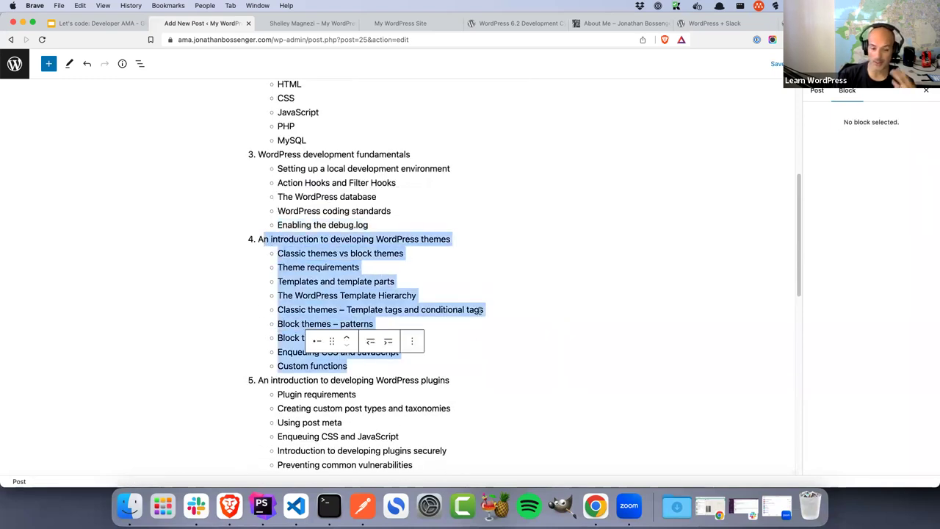
scroll(480, 311, "down", 1)
scroll(479, 311, "down", 4)
left_click_drag(429, 327, 376, 314)
left_click_drag(287, 261, 260, 243)
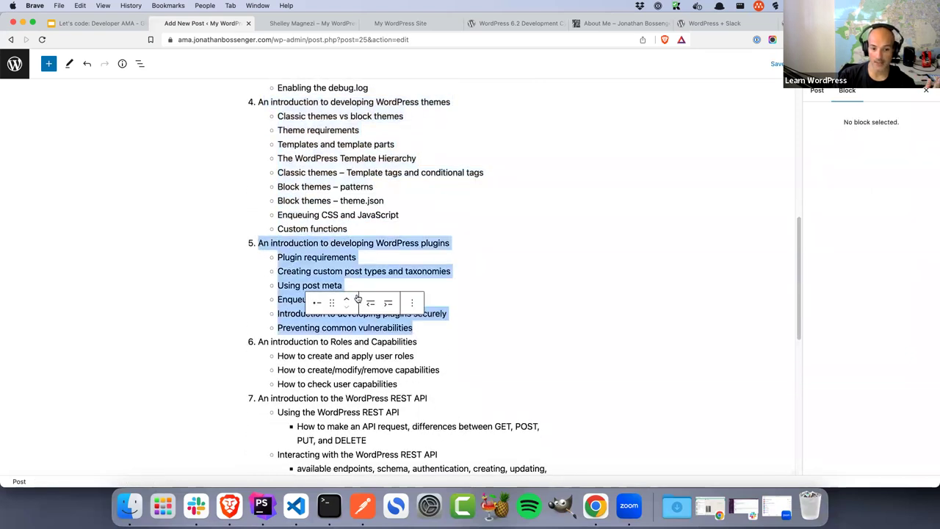
double_click(439, 314)
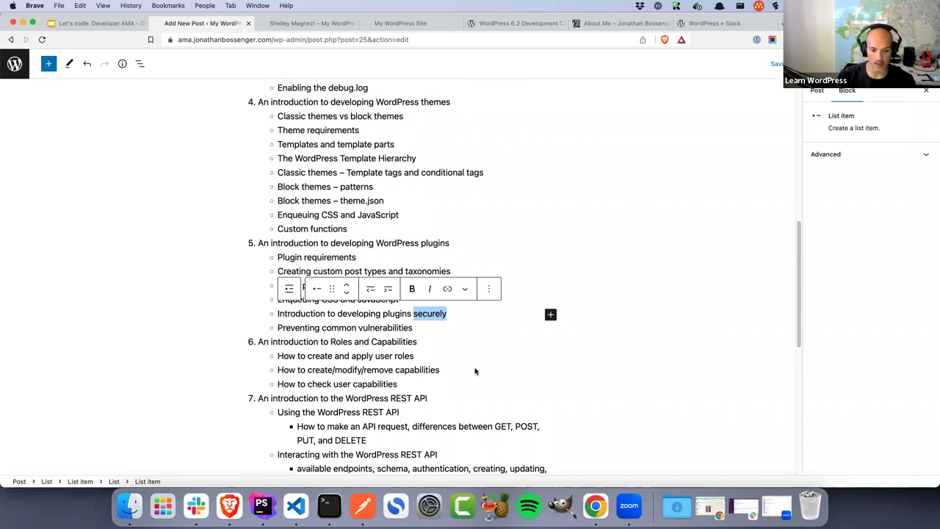
scroll(475, 370, "down", 5)
scroll(474, 371, "down", 3)
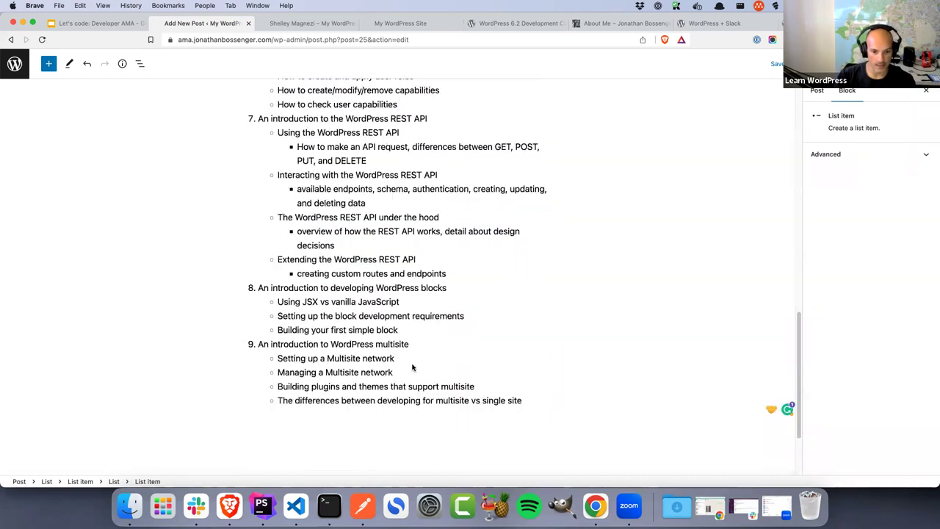
scroll(413, 367, "down", 1)
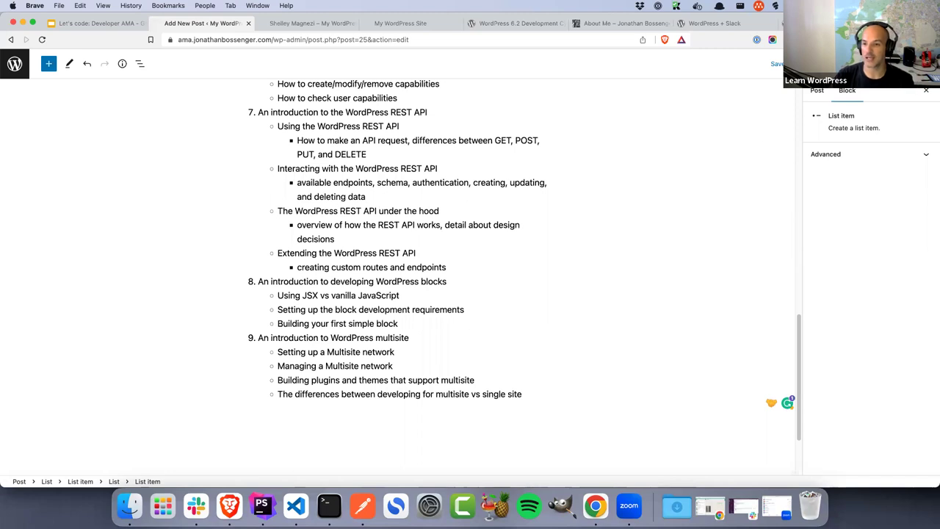
Step: Open the presenter's personal website in a new browser tab
key("super+t")
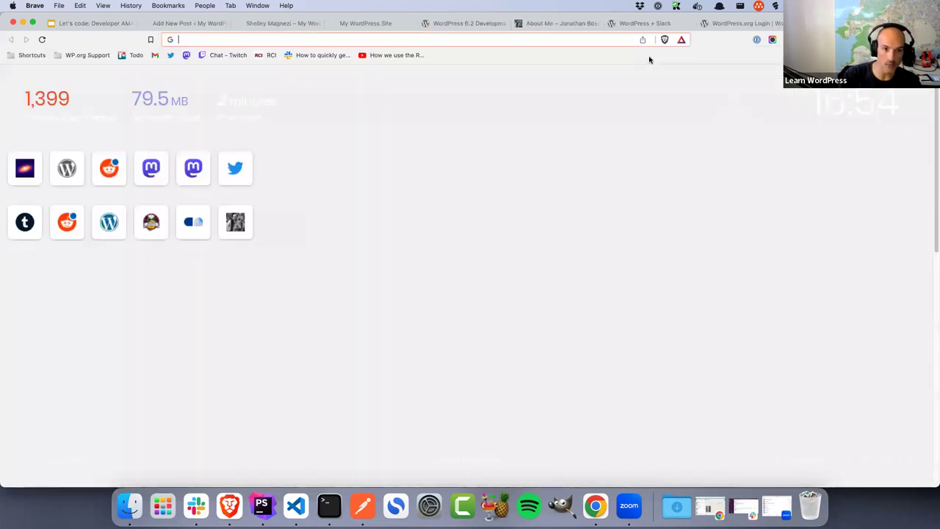
type("jonathanbossenger.com")
key("Return")
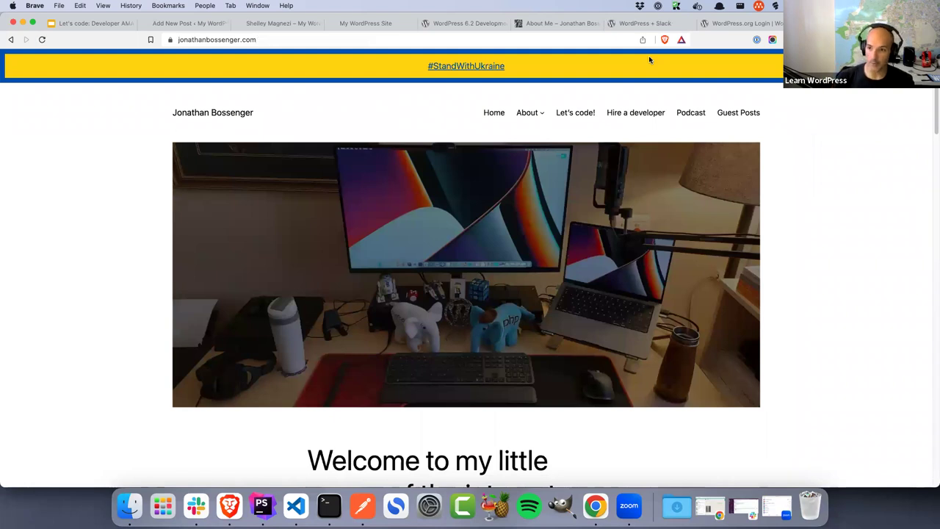
Step: Open the Make WordPress Training site at make.wordpress.org/training in another new tab
key("super+t")
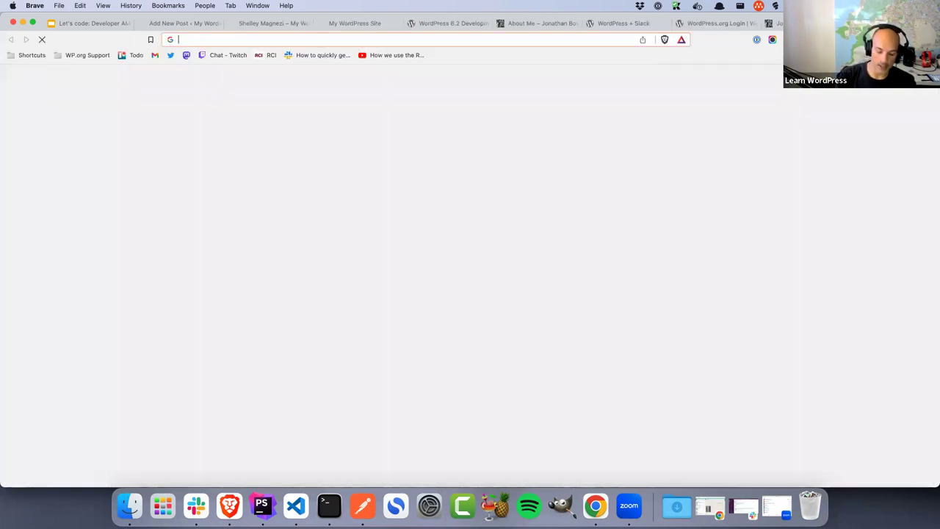
type("ma")
key("Return")
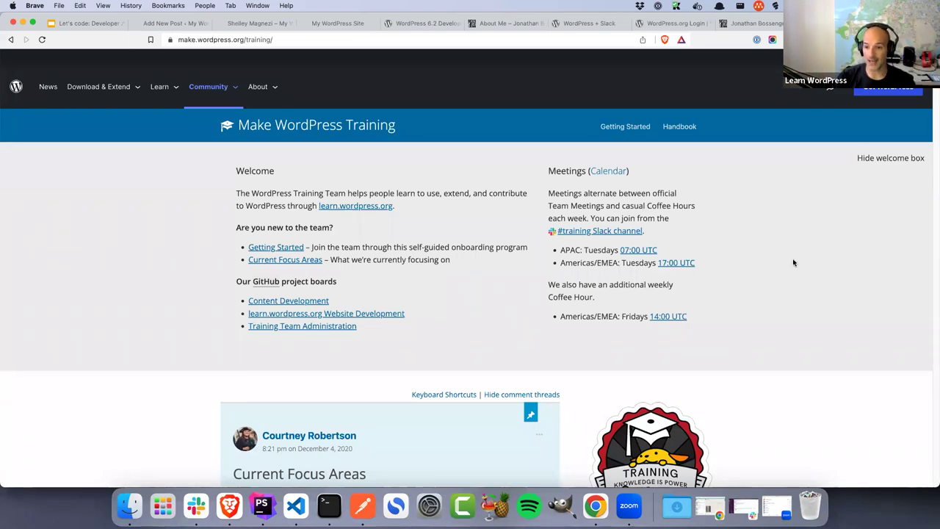
Step: Return to the presenter's personal website and look over the beginning of its home page
left_click(749, 24)
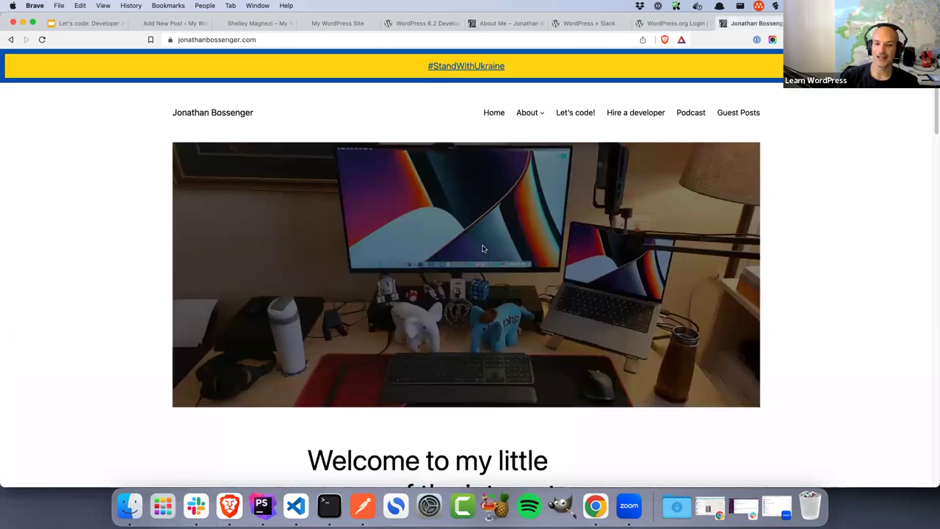
scroll(485, 242, "down", 1)
scroll(489, 228, "up", 1)
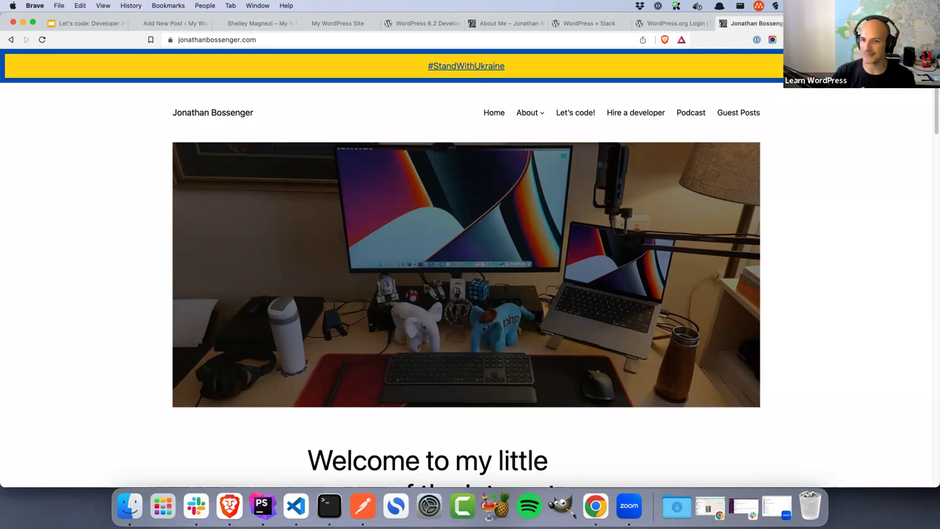
Step: Go from the question preview to the site's admin dashboard and view the list of submitted Questions
left_click(254, 23)
key("ctrl+shift+Tab")
key("ctrl+Tab")
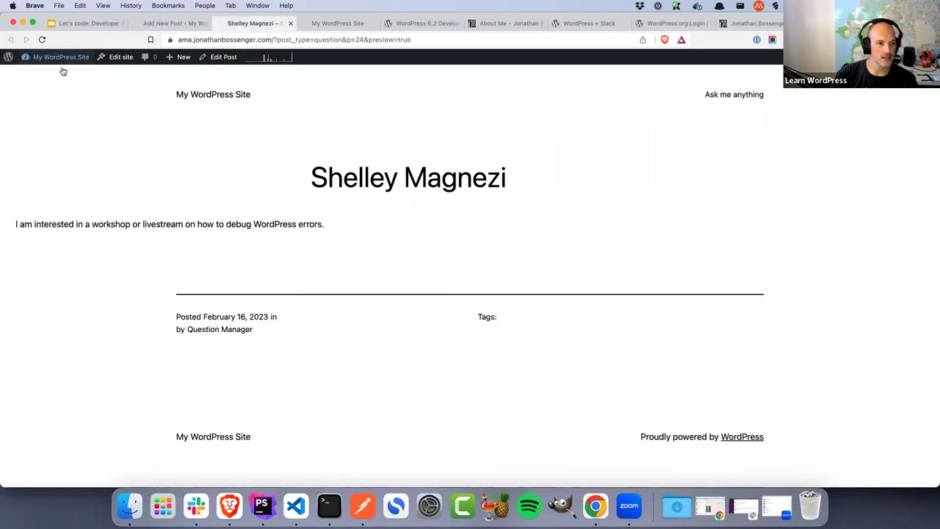
left_click(34, 86)
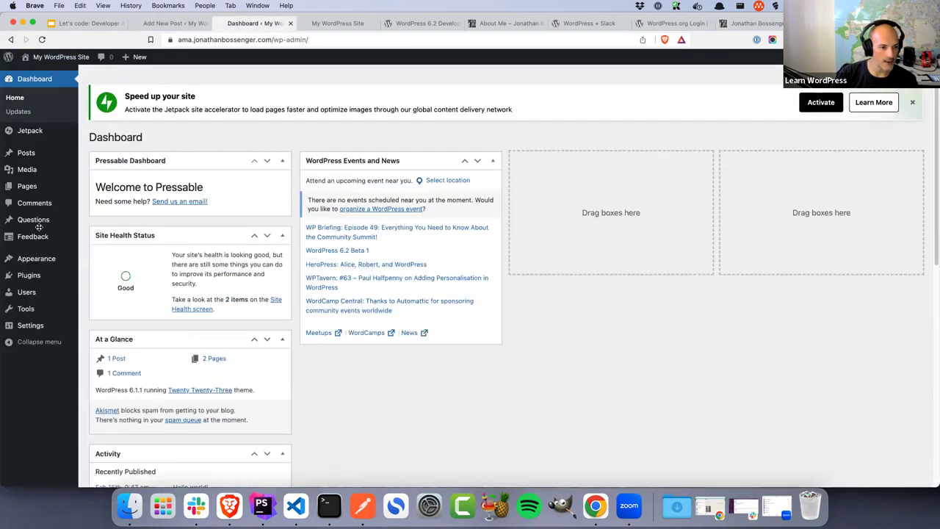
left_click(35, 221)
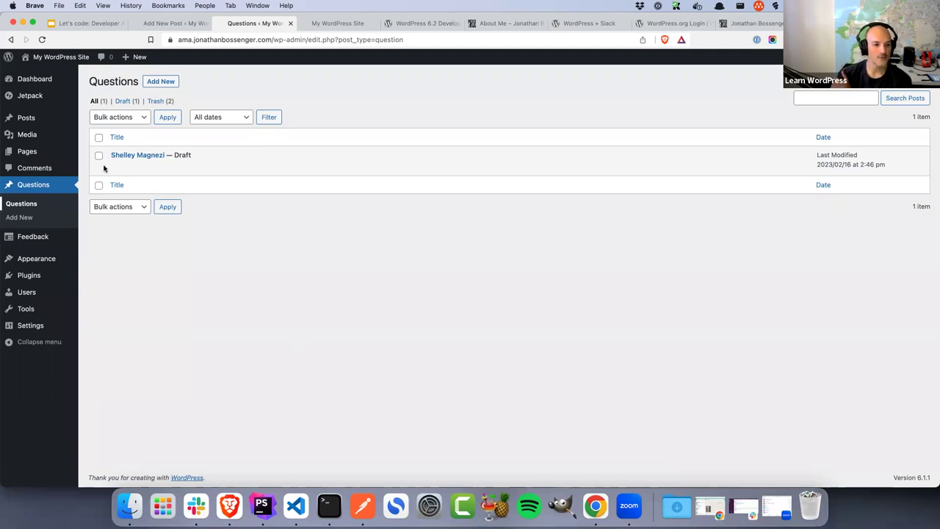
left_click(35, 204)
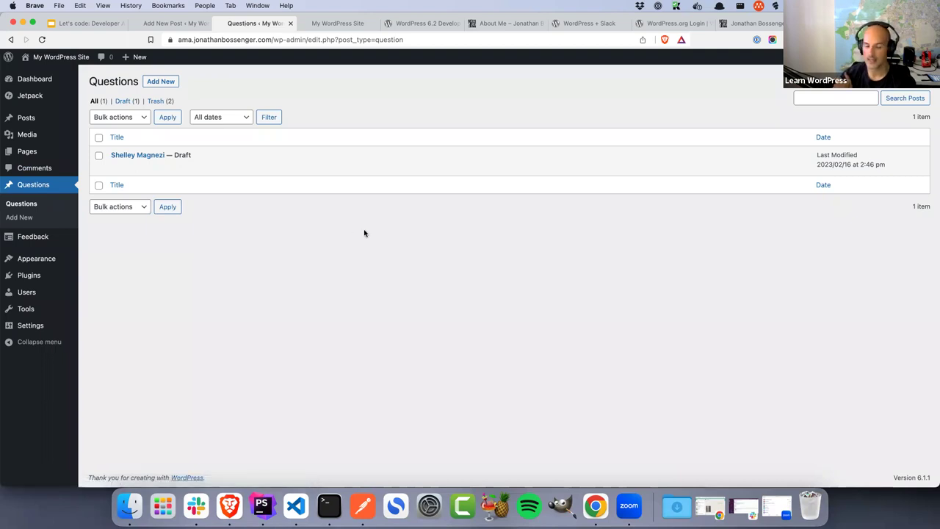
Step: Revisit the outline post, and inspect the Email and Name fields of the question form on the Ask me anything page
left_click(179, 24)
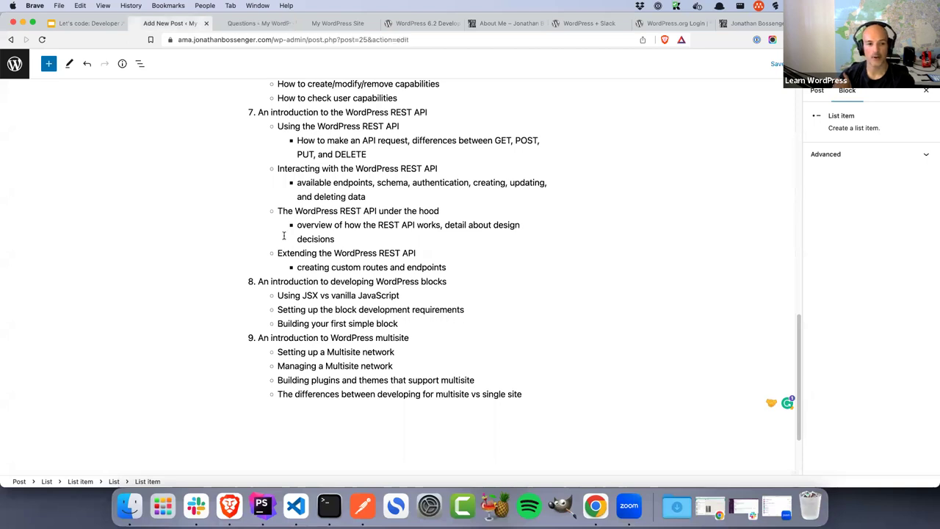
scroll(285, 238, "up", 5)
left_click(259, 24)
left_click(331, 25)
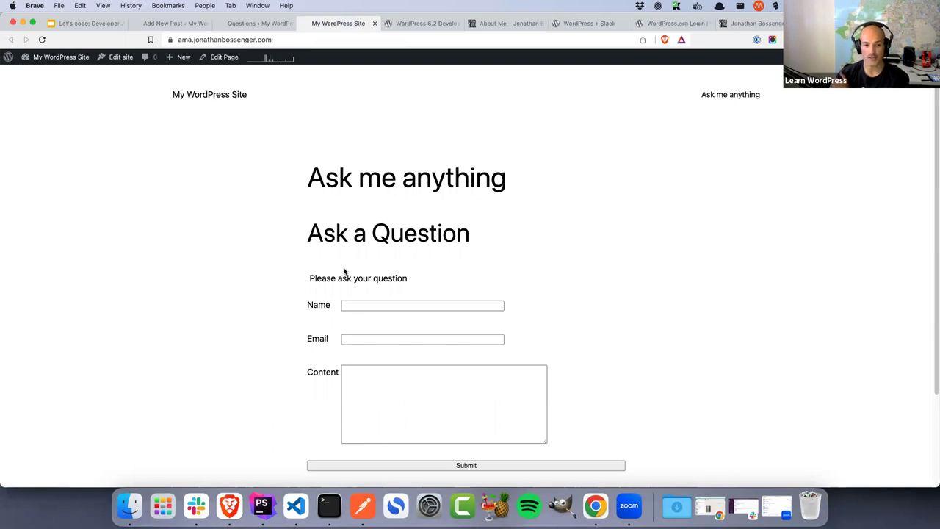
left_click(383, 339)
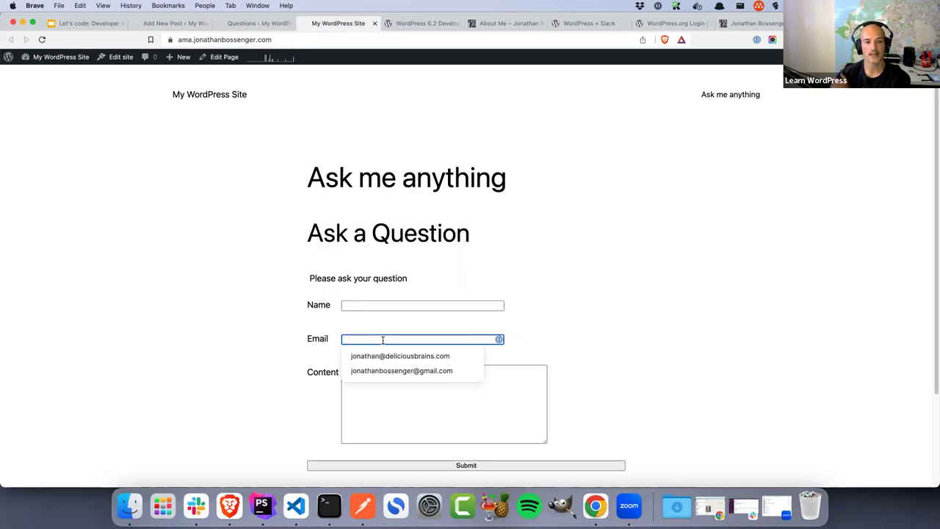
left_click(386, 305)
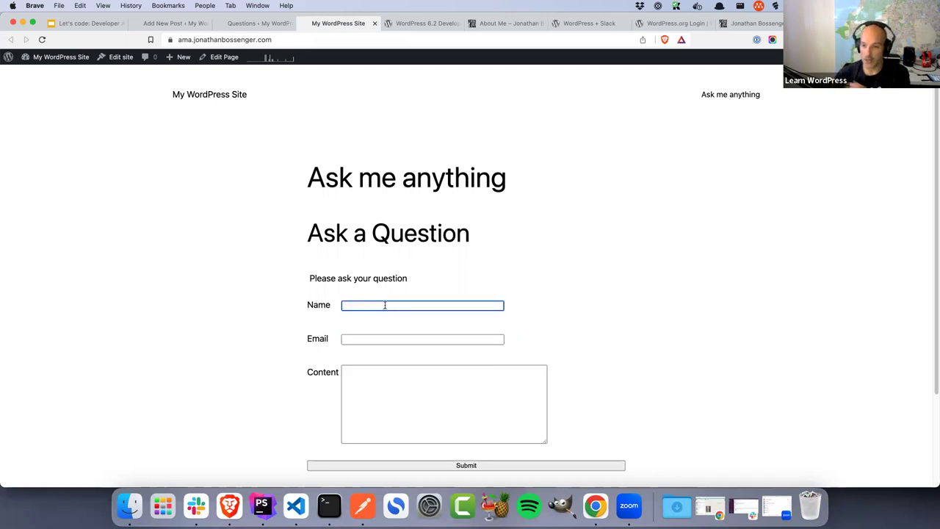